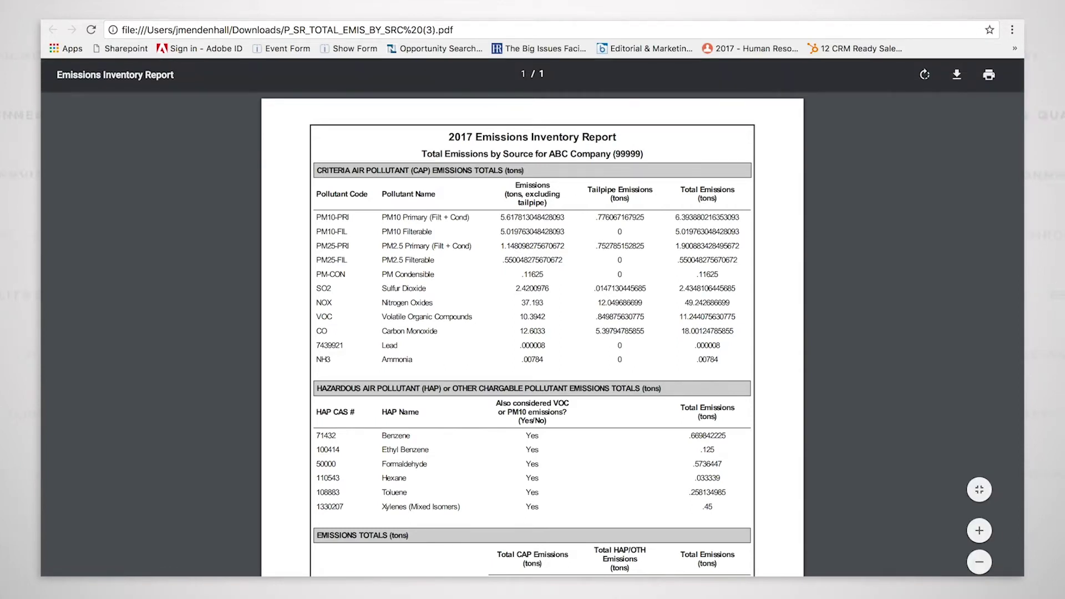
Close the Total Emissions by Source PDF and return to the 2017 Emissions Report page
key("ctrl+w")
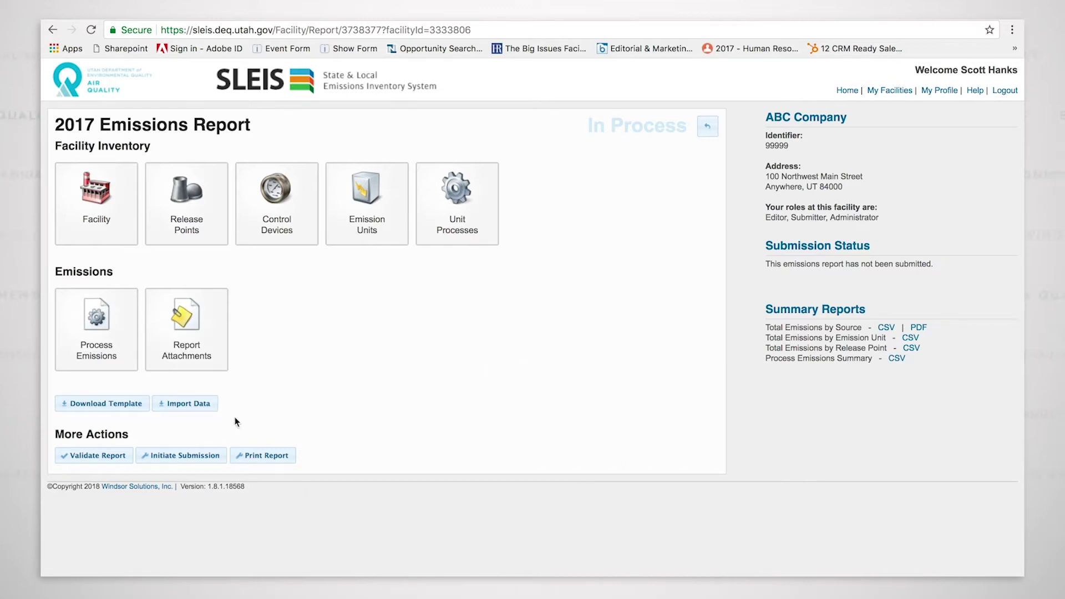
Validate the 2017 Emissions Report, mark it Ready for Submission, and initiate submission
left_click(95, 456)
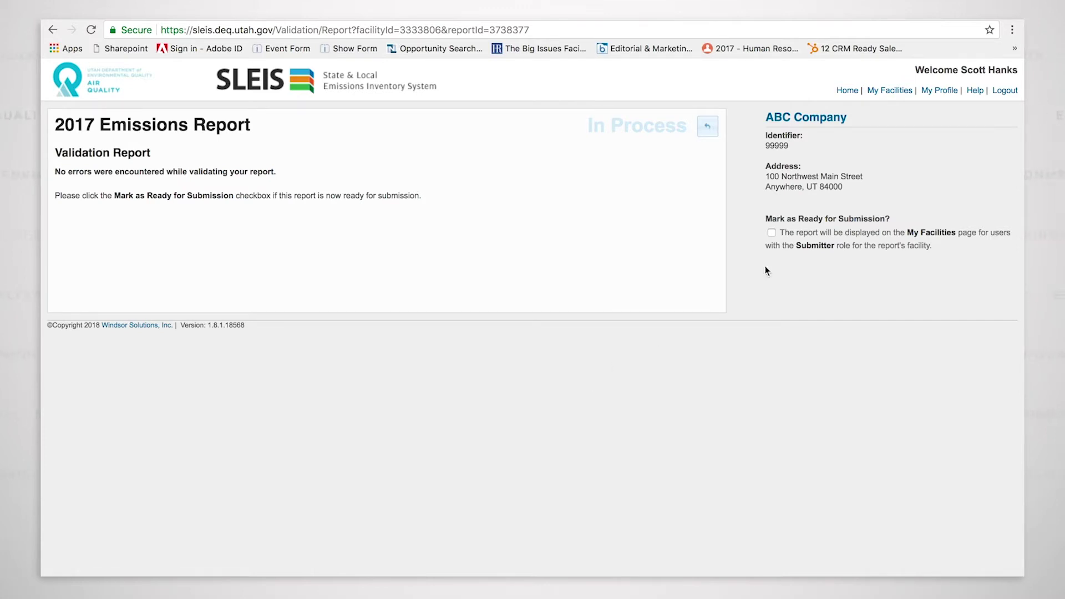
left_click(772, 233)
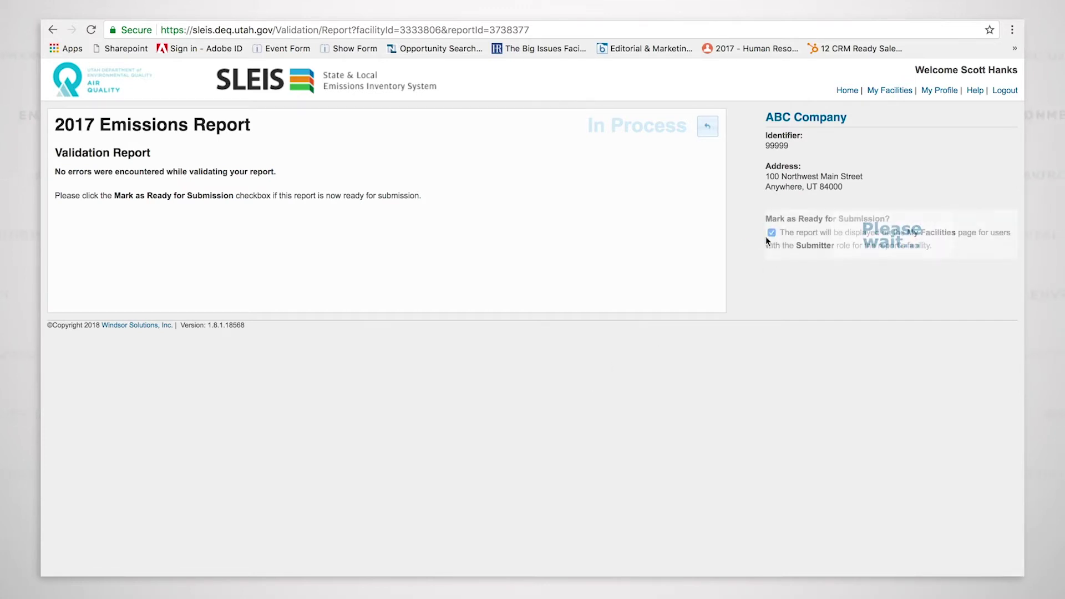
left_click(712, 131)
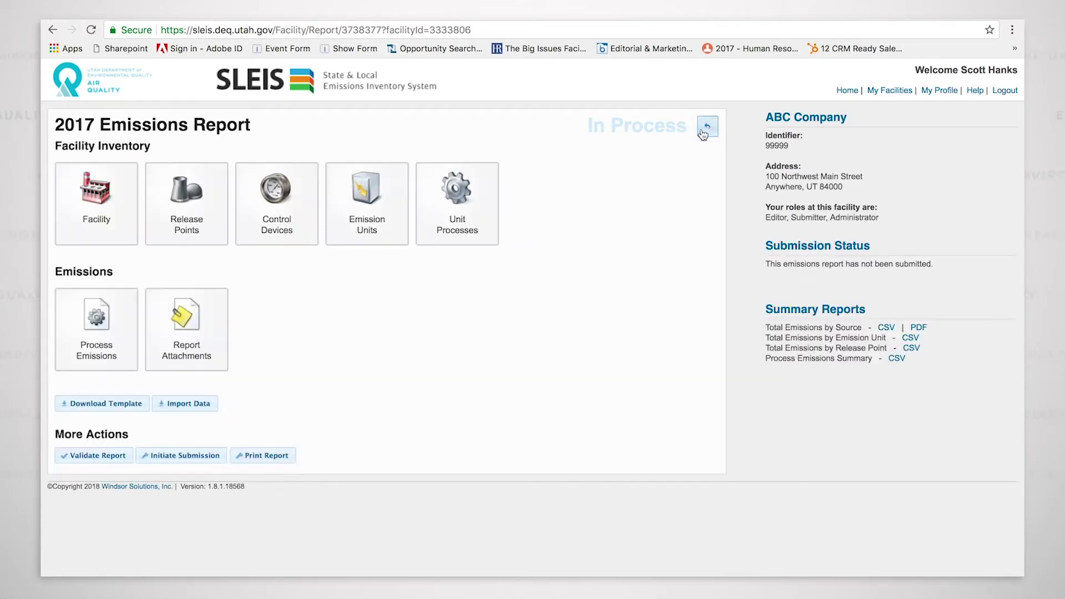
left_click(178, 457)
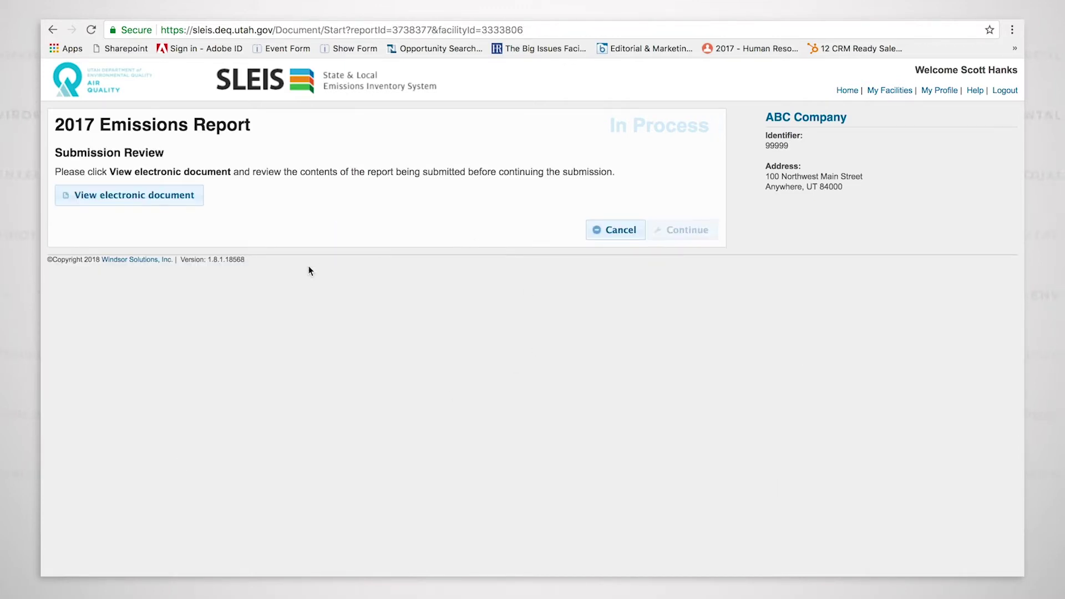
Open the report's electronic document from the Submission Review page
left_click(183, 197)
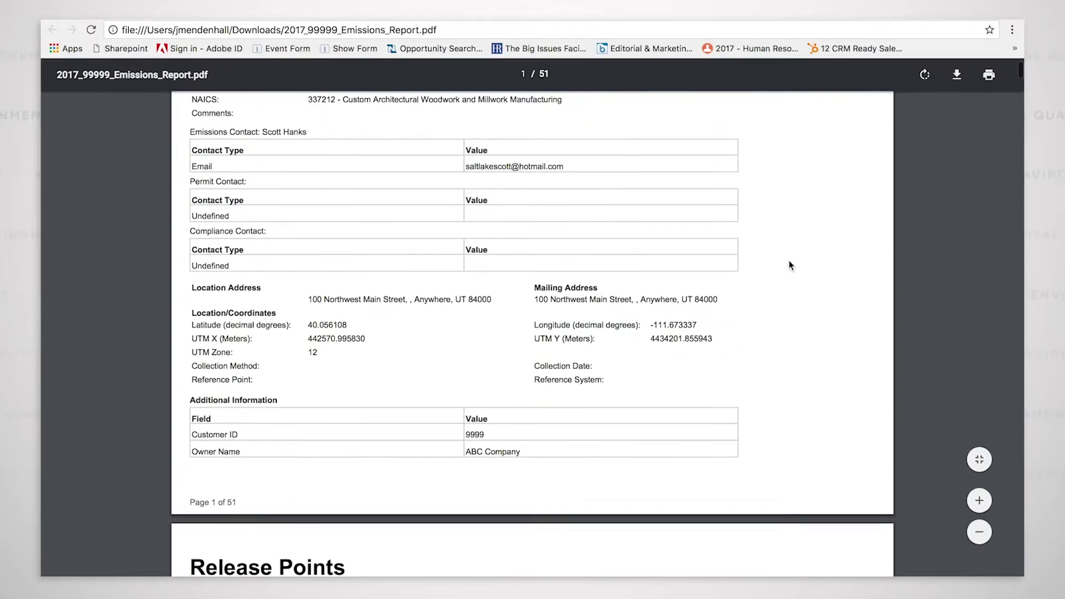
Read through the 51-page electronic report PDF, then close it to return to Submission Review
scroll(789, 261, "down", 8)
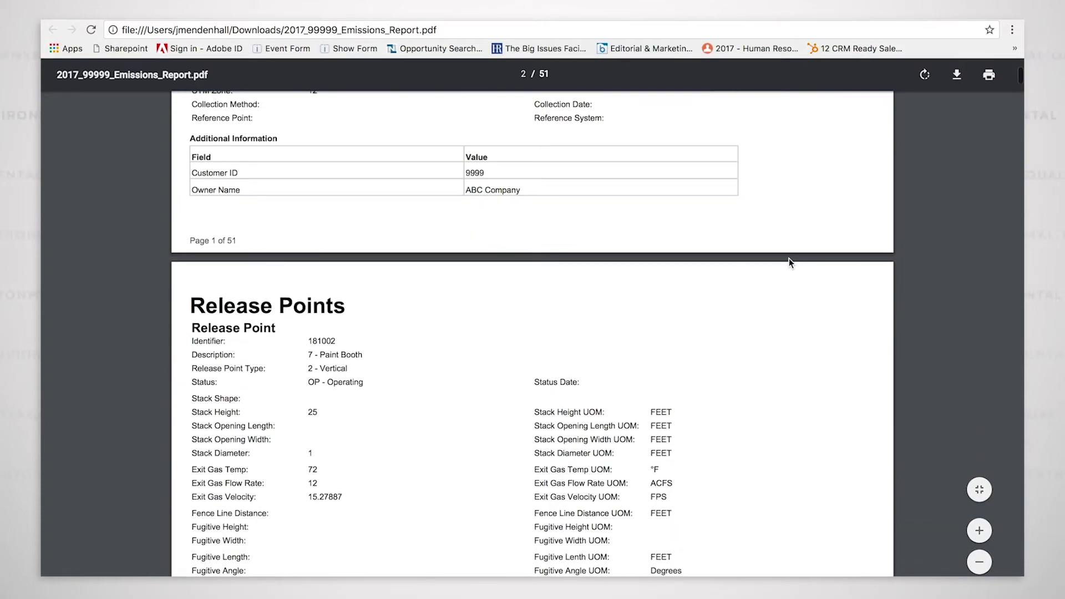
scroll(790, 259, "down", 20)
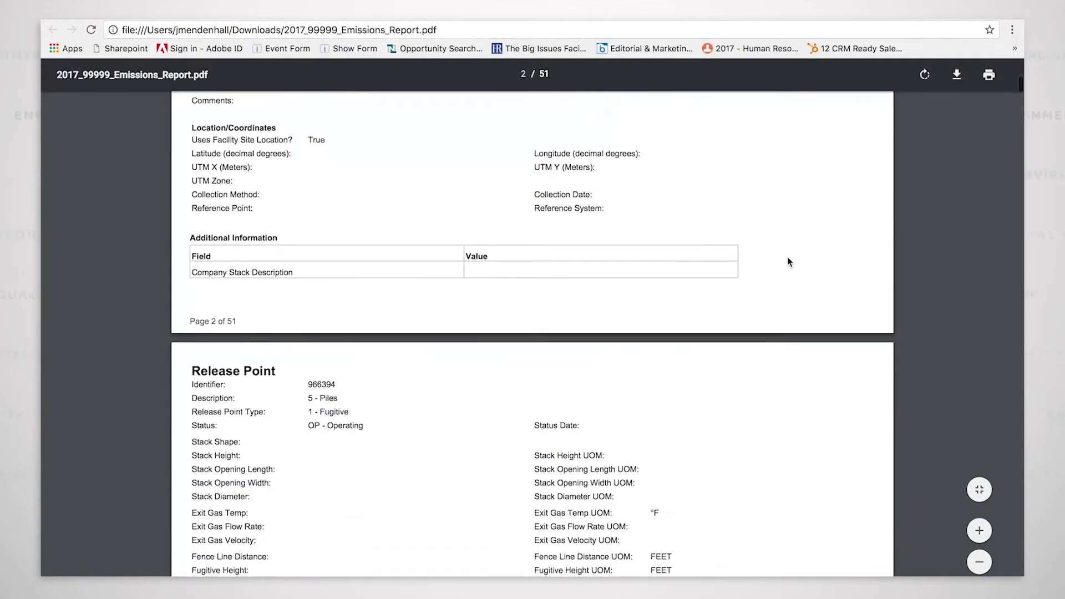
scroll(787, 246, "down", 16)
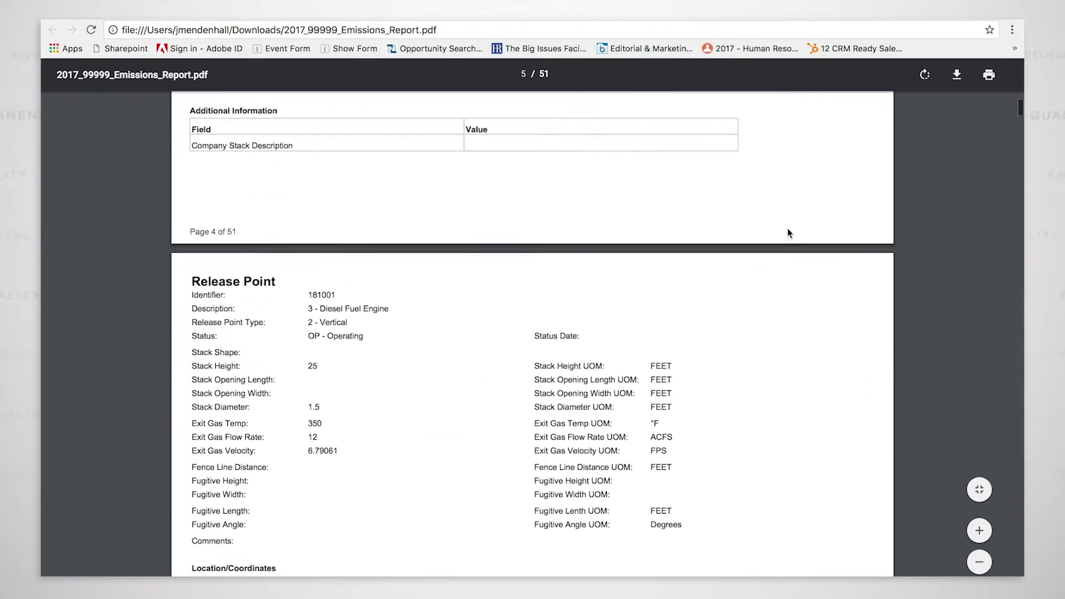
scroll(790, 189, "down", 20)
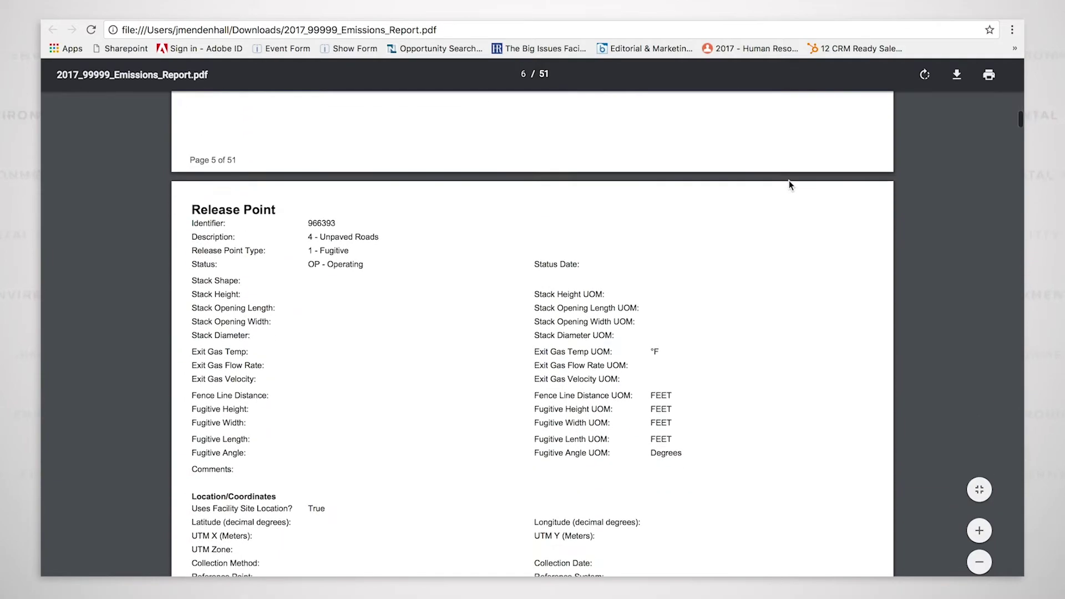
scroll(792, 125, "down", 20)
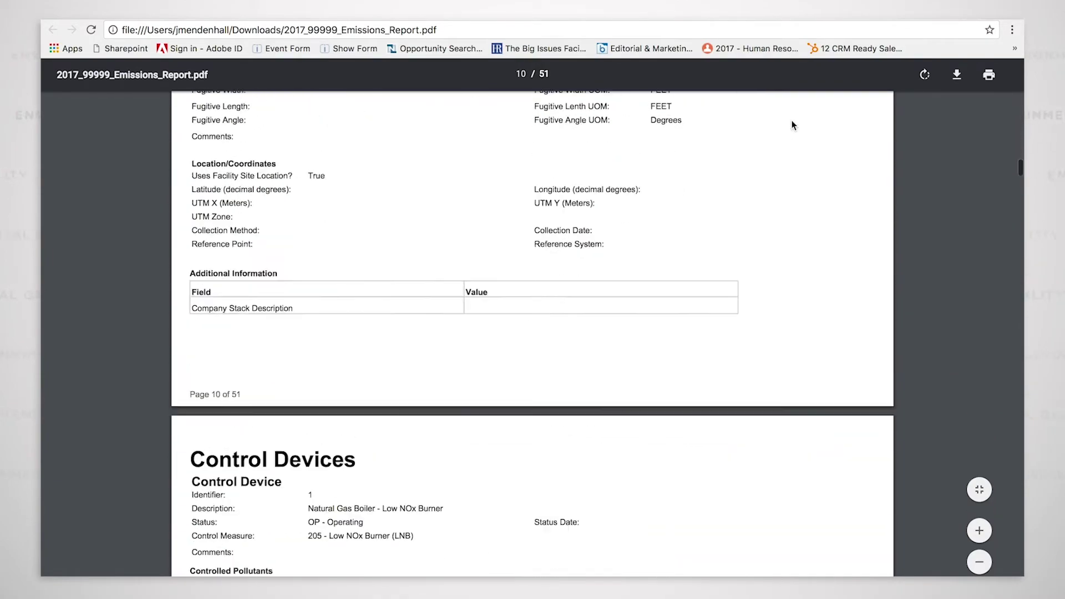
scroll(792, 125, "down", 20)
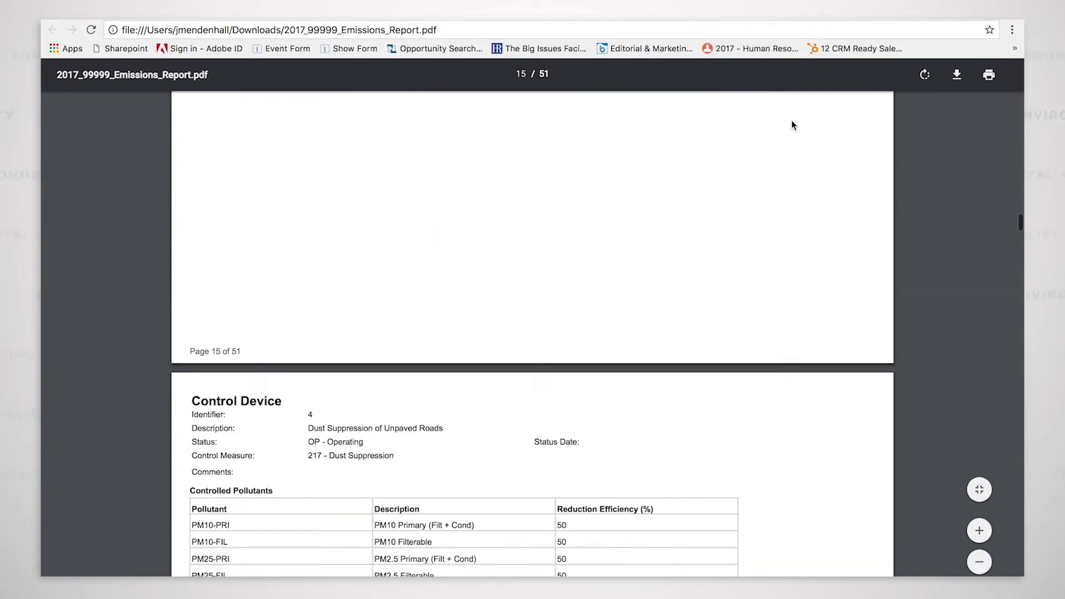
scroll(793, 125, "down", 20)
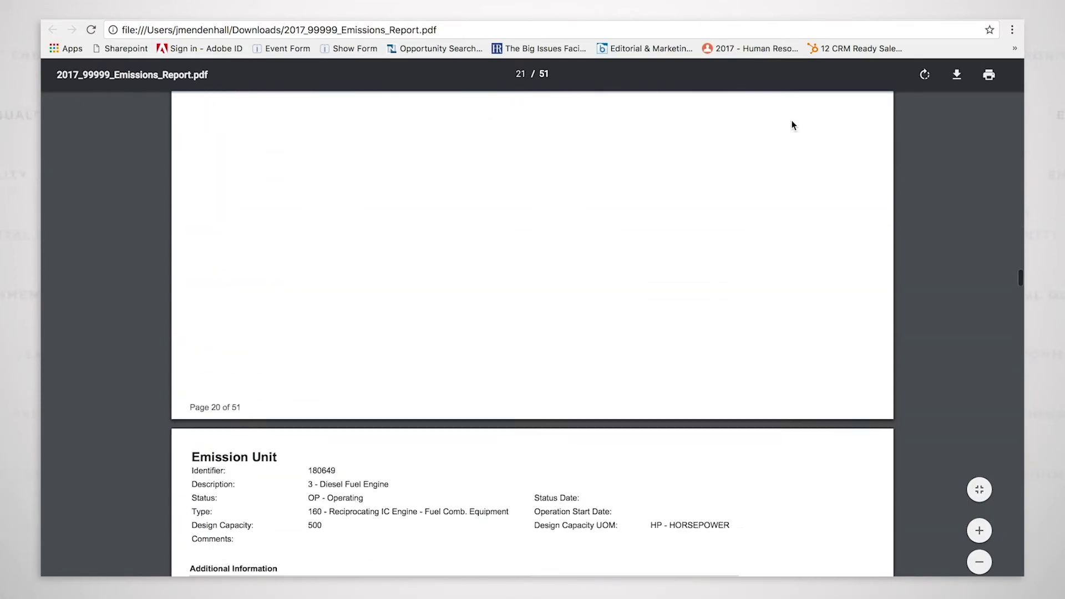
scroll(793, 126, "down", 20)
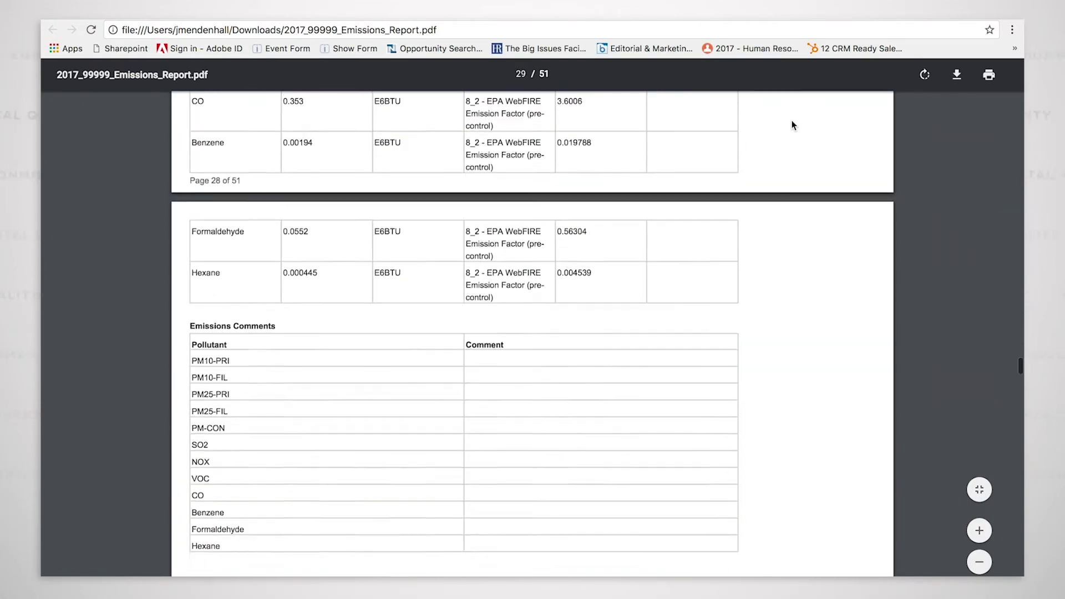
scroll(792, 125, "down", 20)
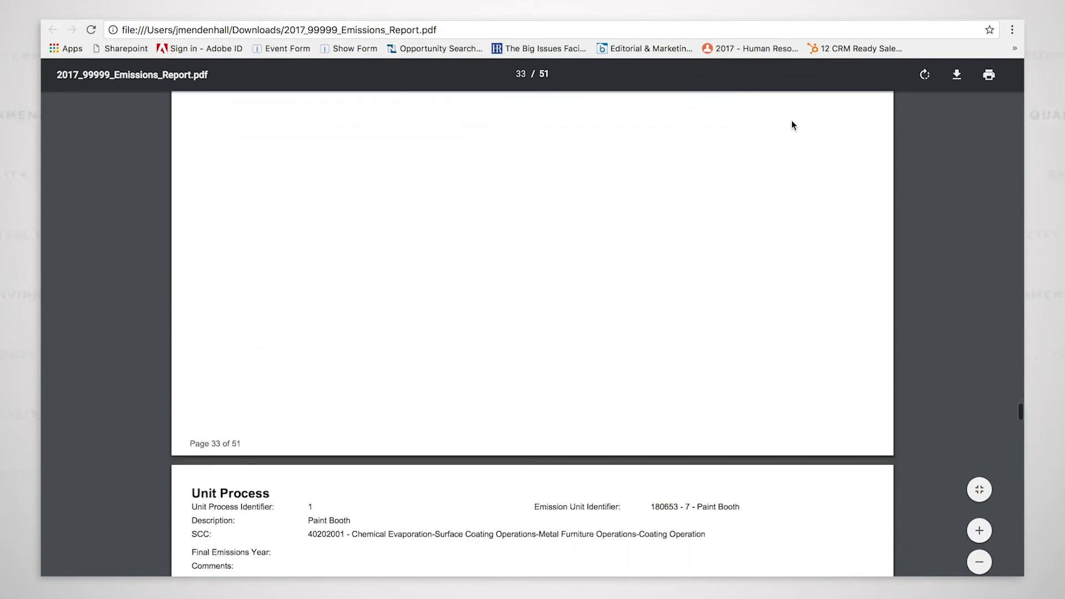
scroll(792, 125, "down", 20)
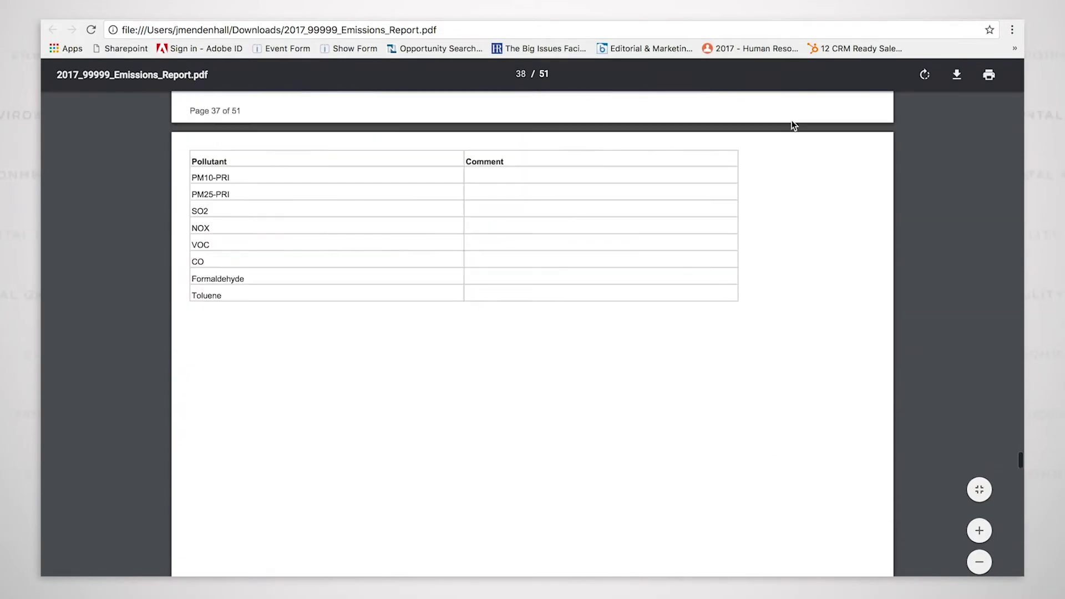
scroll(792, 125, "down", 20)
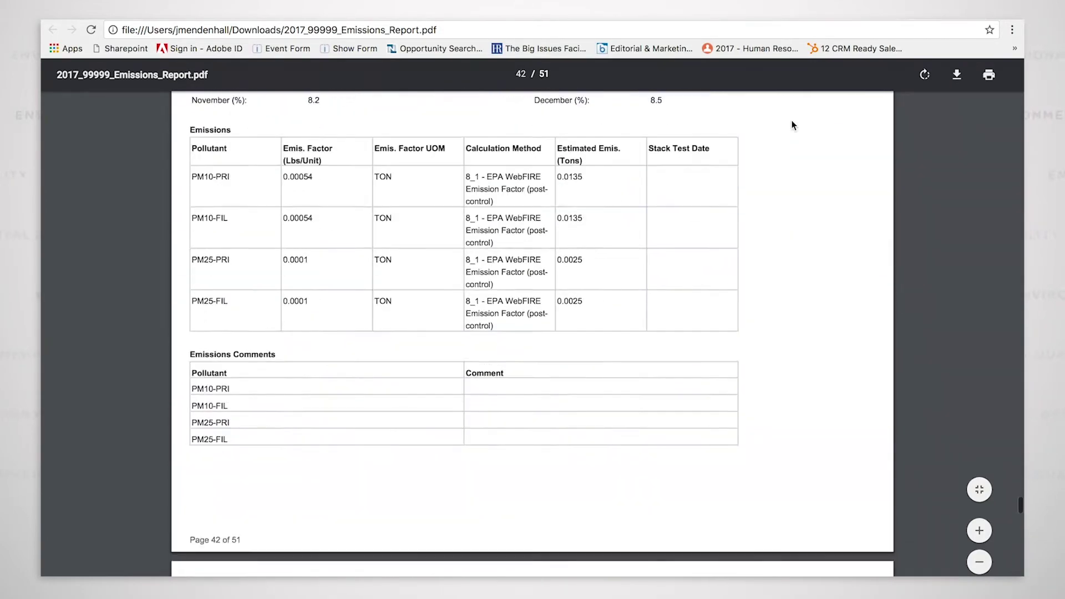
scroll(792, 125, "down", 20)
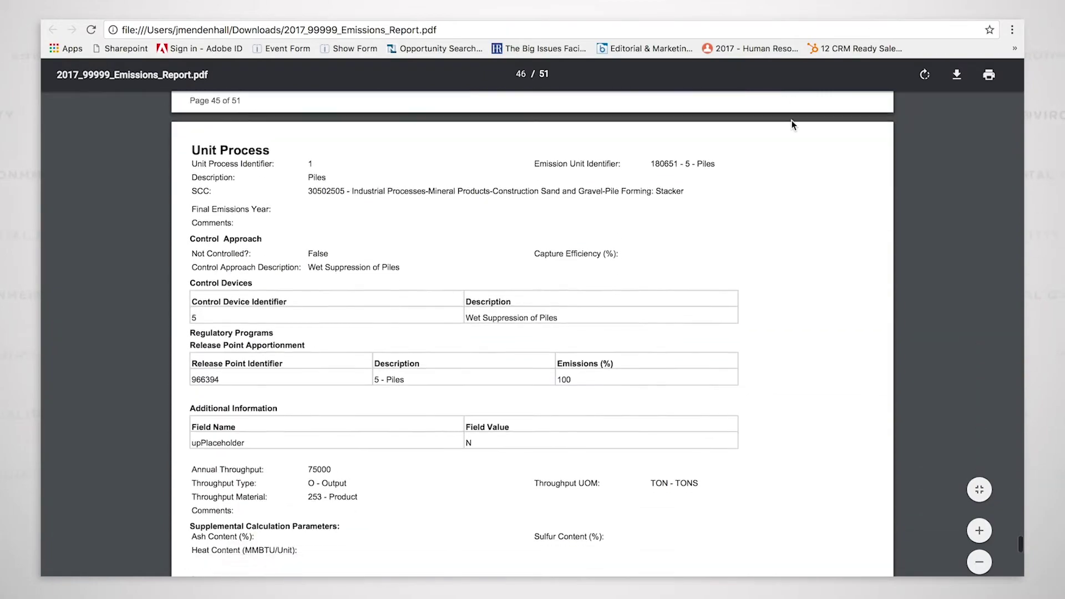
scroll(792, 126, "down", 20)
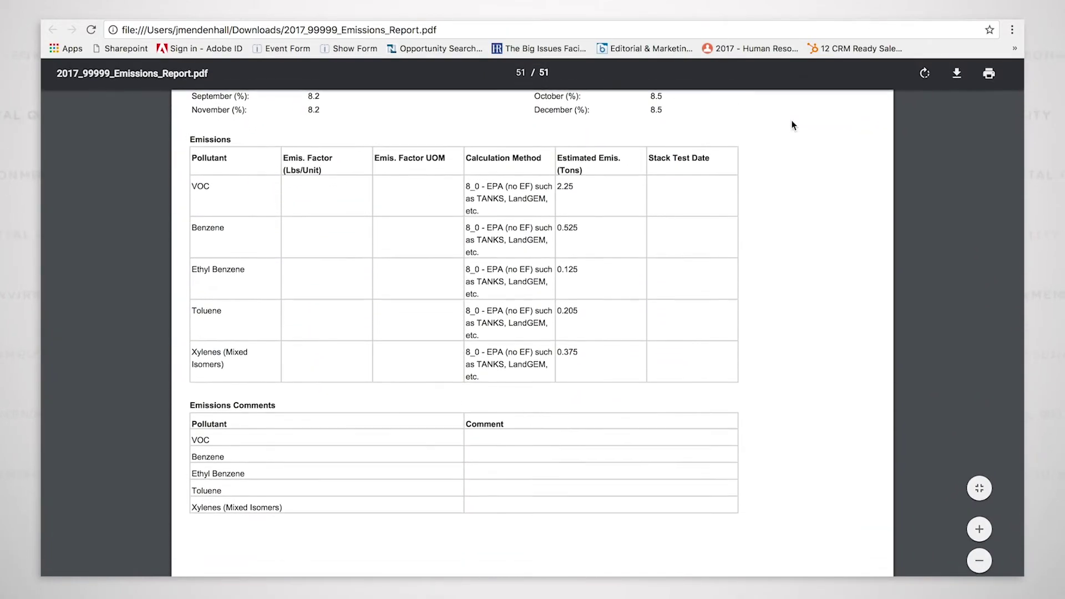
scroll(792, 125, "up", 20)
scroll(792, 125, "up", 20)
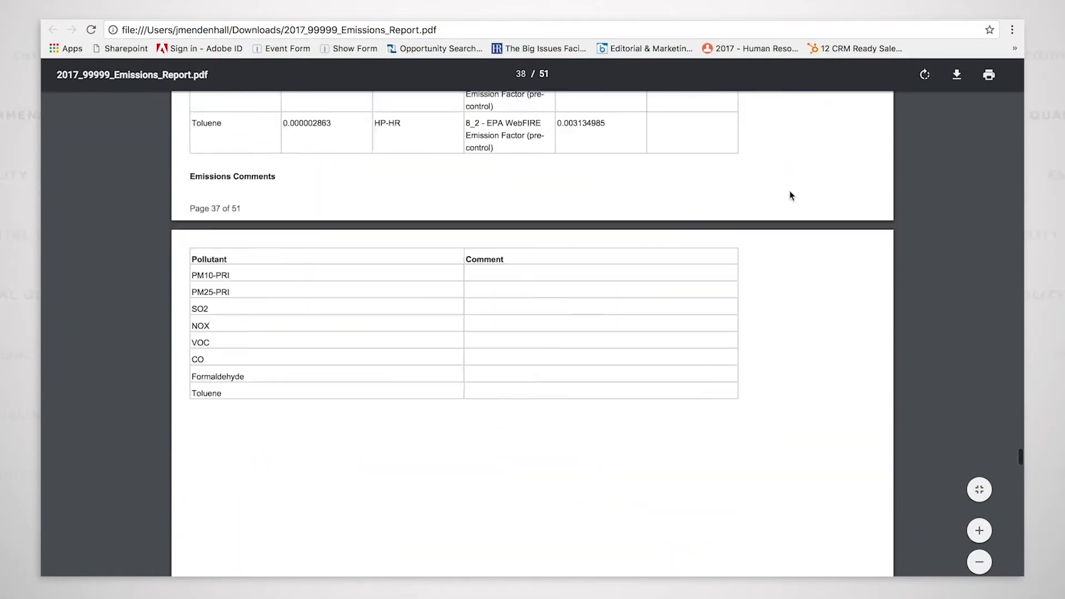
scroll(793, 232, "up", 20)
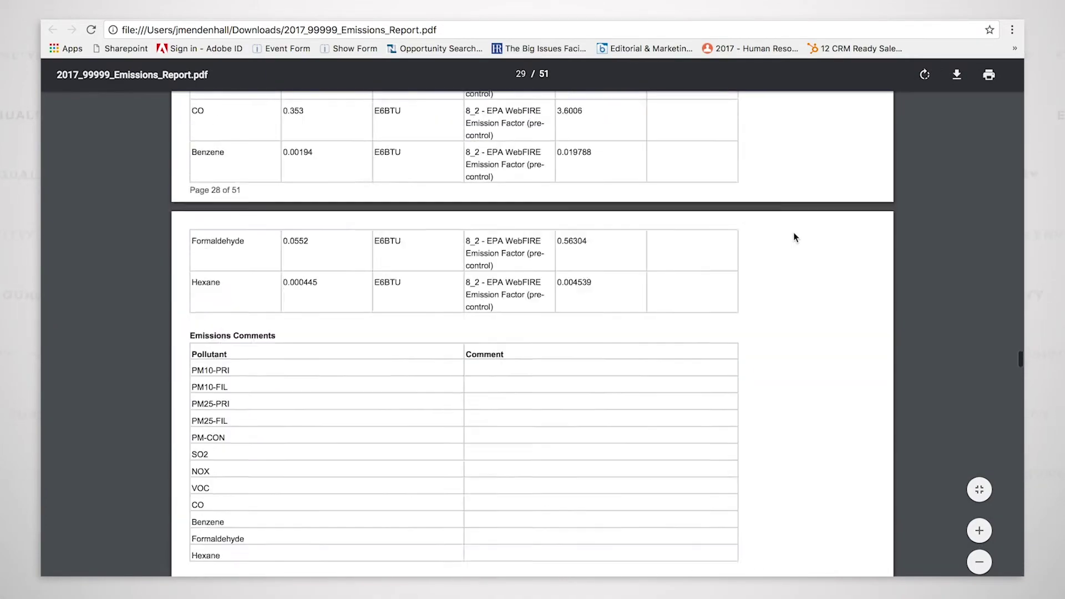
scroll(793, 237, "up", 20)
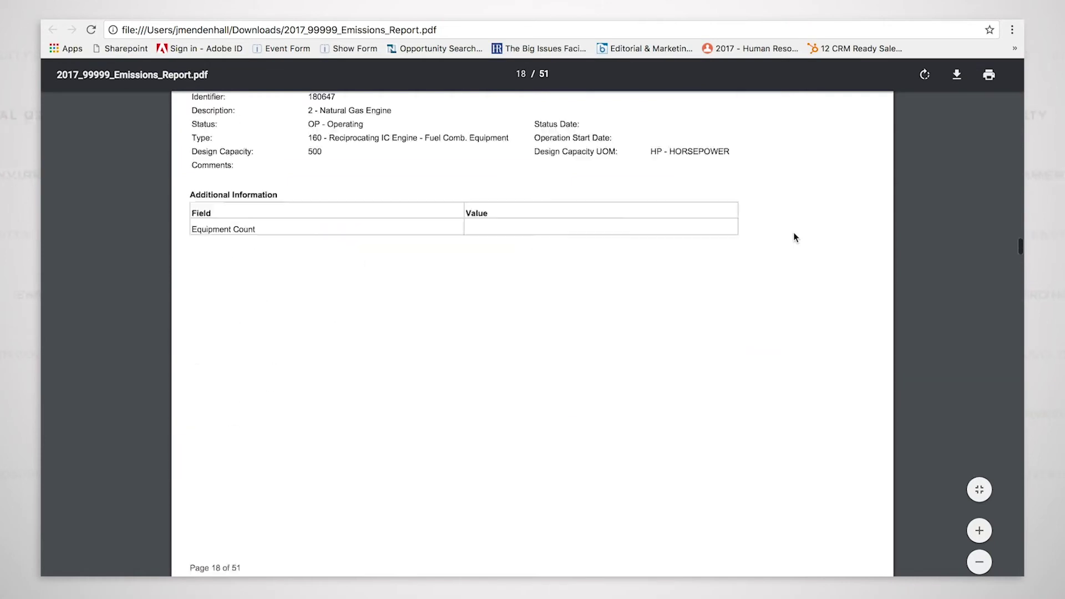
scroll(793, 237, "up", 20)
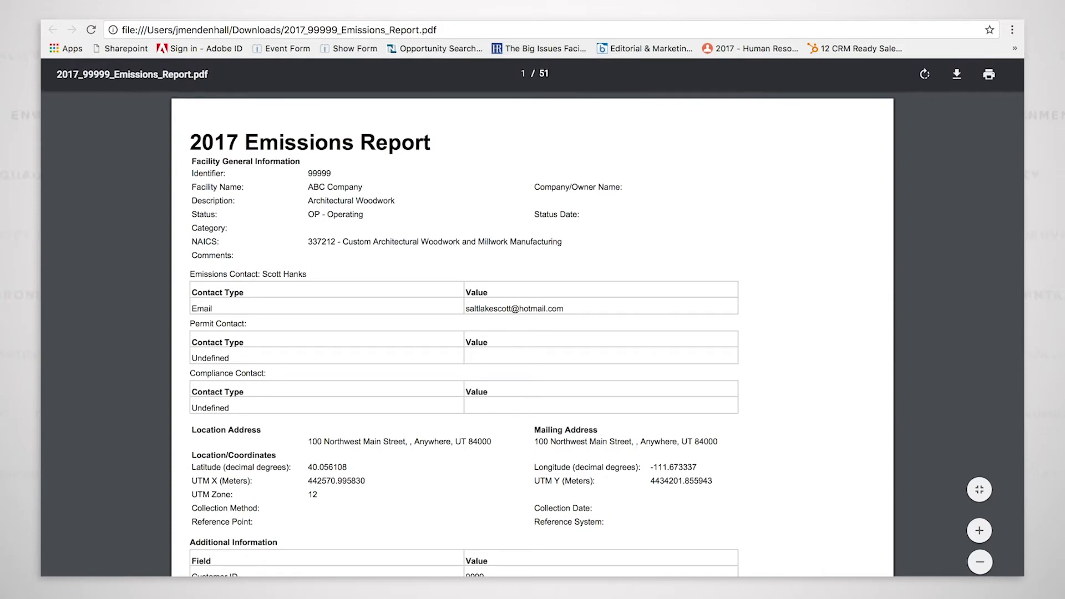
key("ctrl+w")
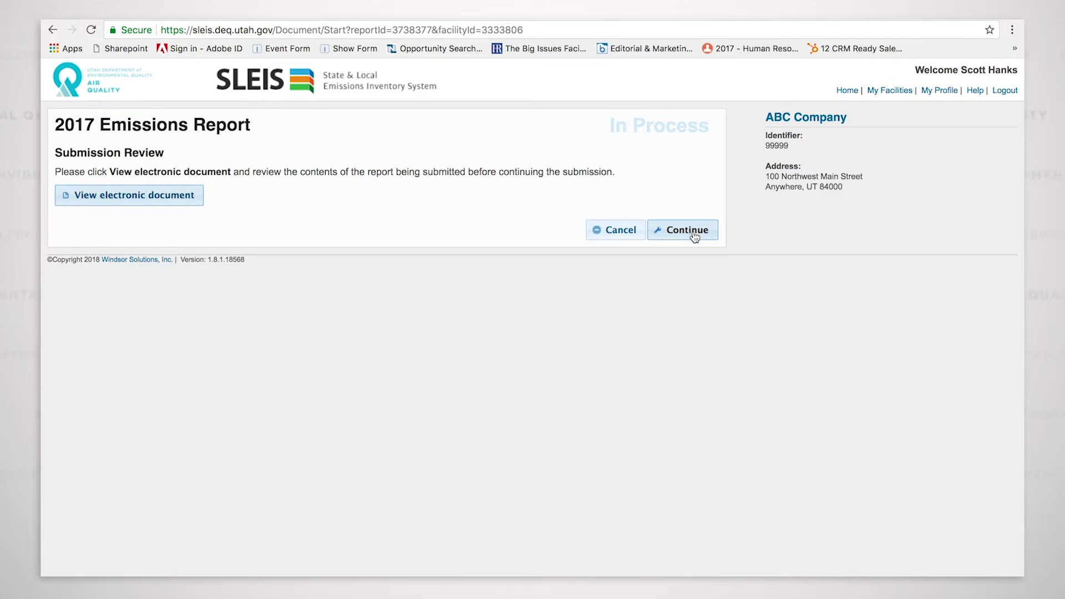
Check the account-ownership, facility-authority and report-accuracy certifications, then continue to signing
left_click(693, 233)
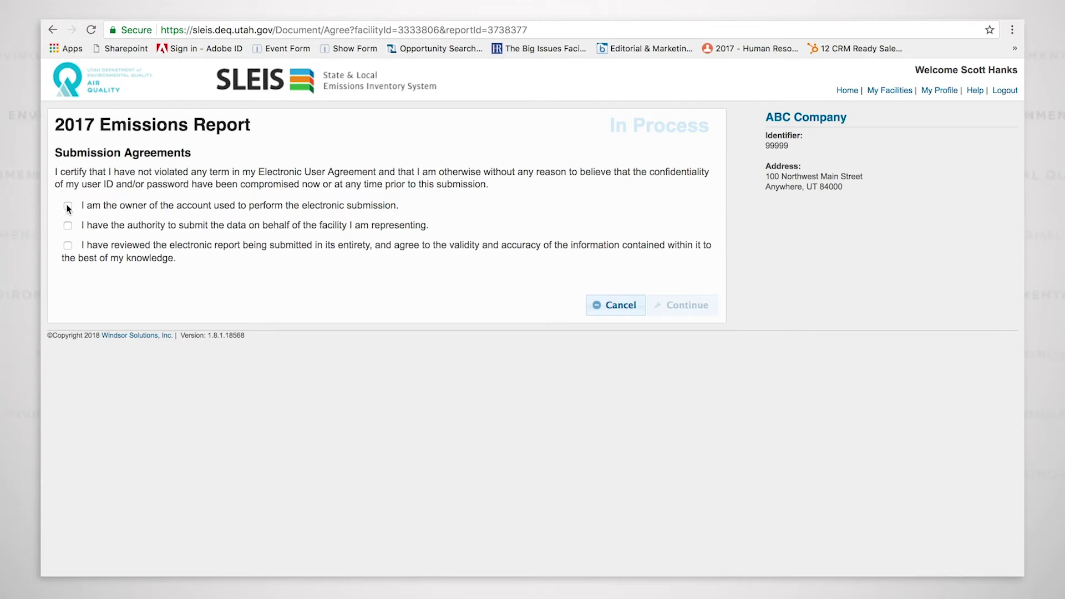
left_click(67, 206)
left_click(68, 226)
left_click(67, 246)
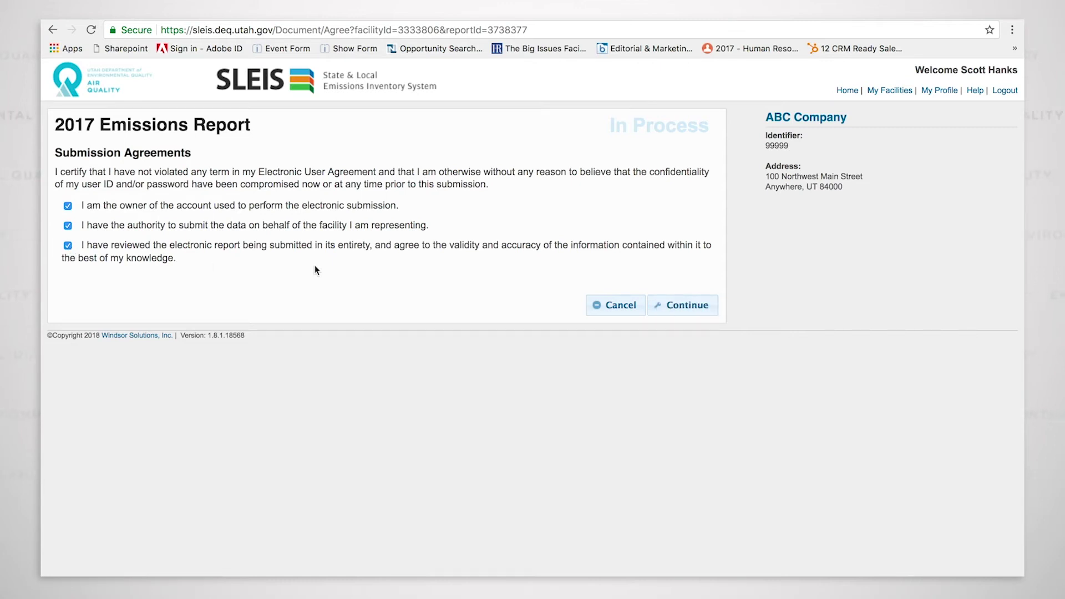
left_click(695, 309)
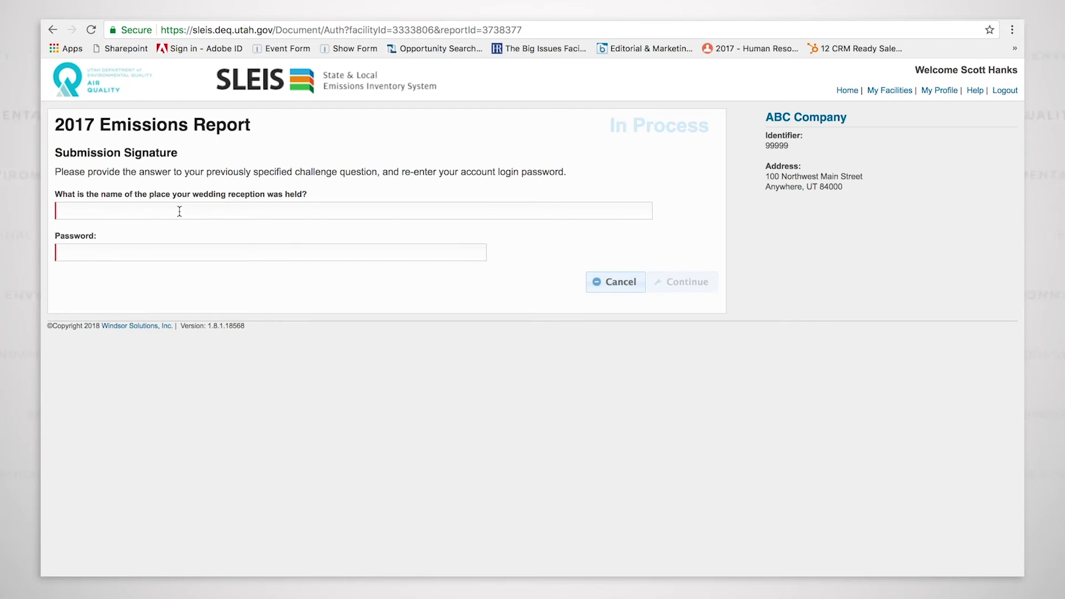
Enter the challenge-question answer and account password, then sign to submit the 2017 report
left_click(179, 211)
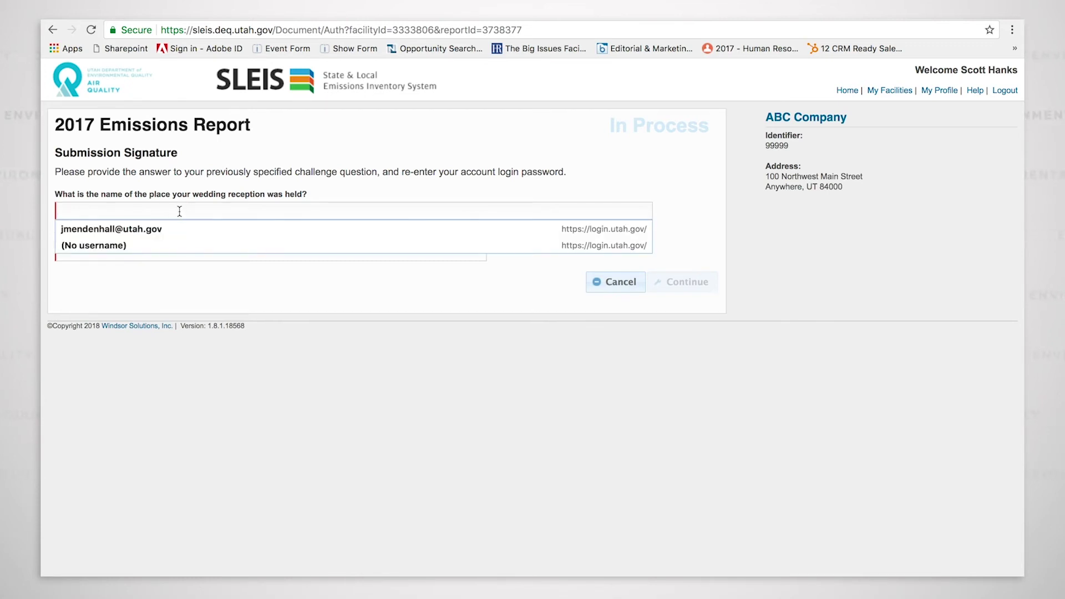
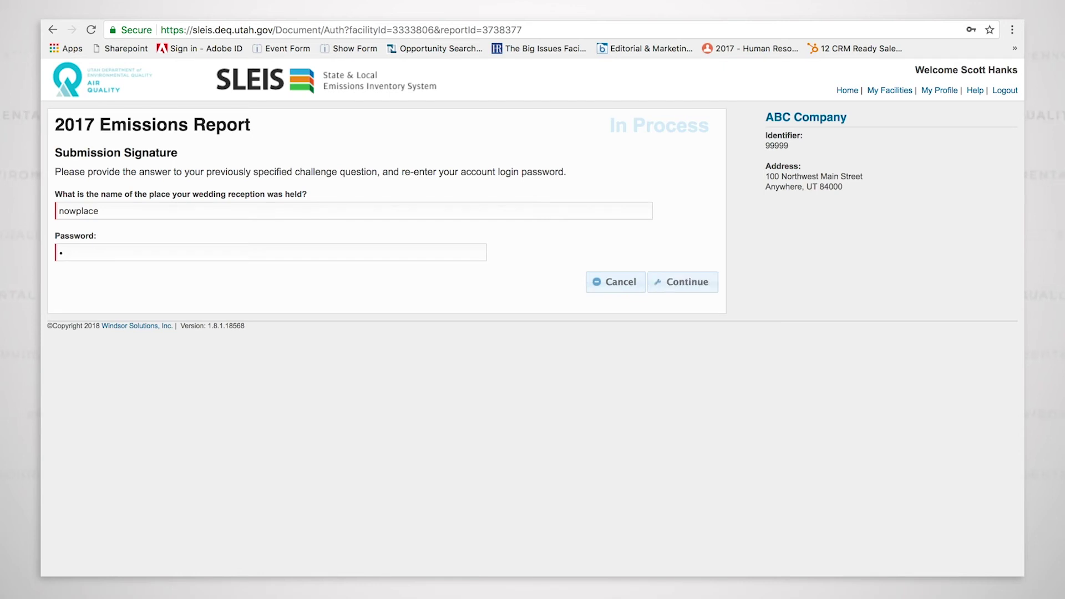
left_click(694, 281)
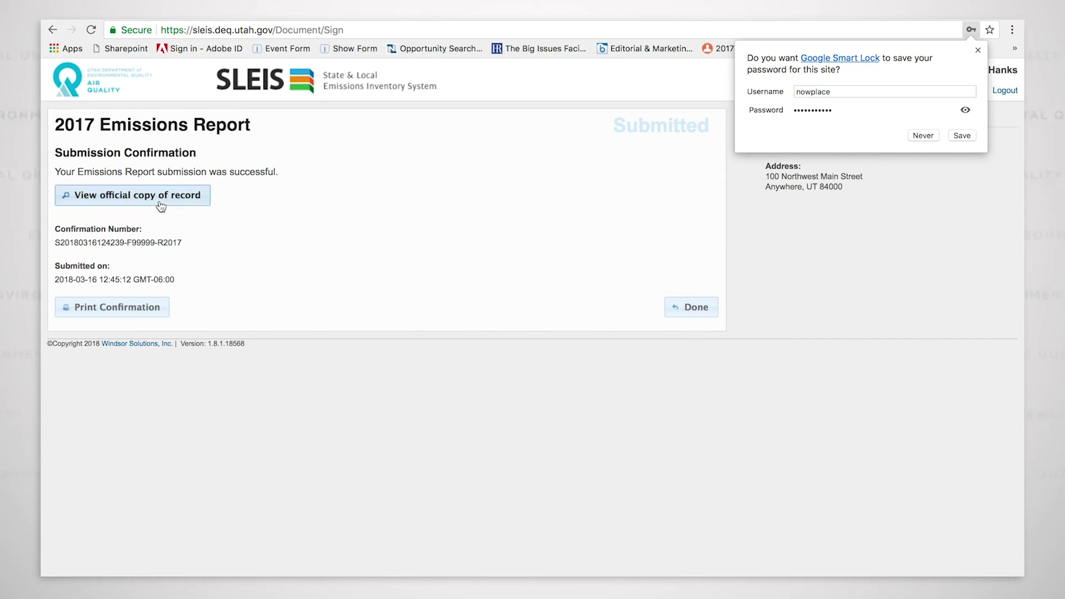
Open the official signed copy of record for the submitted report
left_click(207, 197)
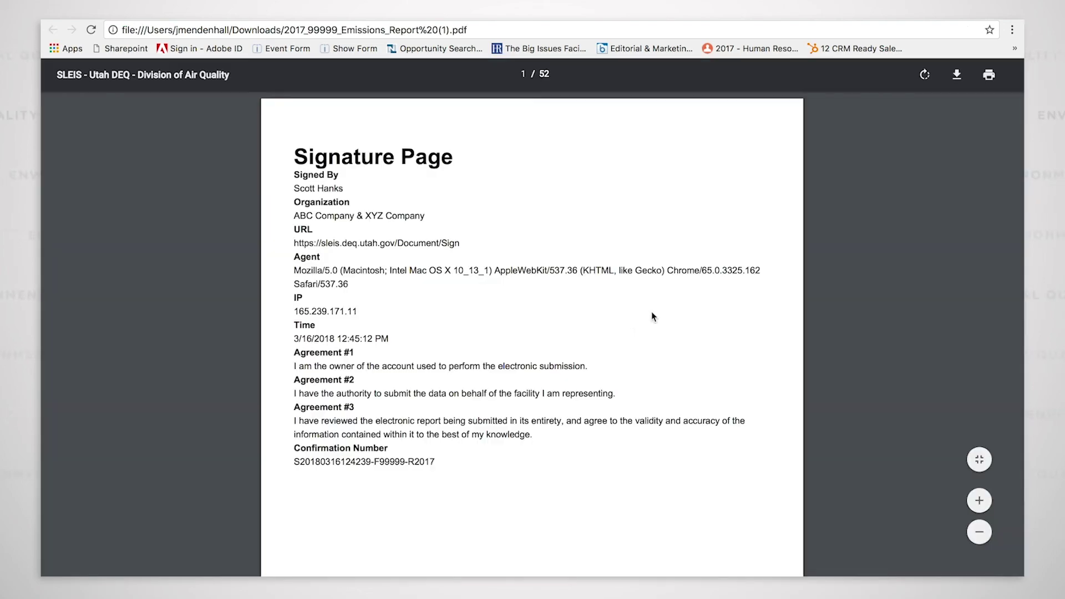
Scroll the signed copy from the Signature Page through the release points
scroll(614, 321, "down", 7)
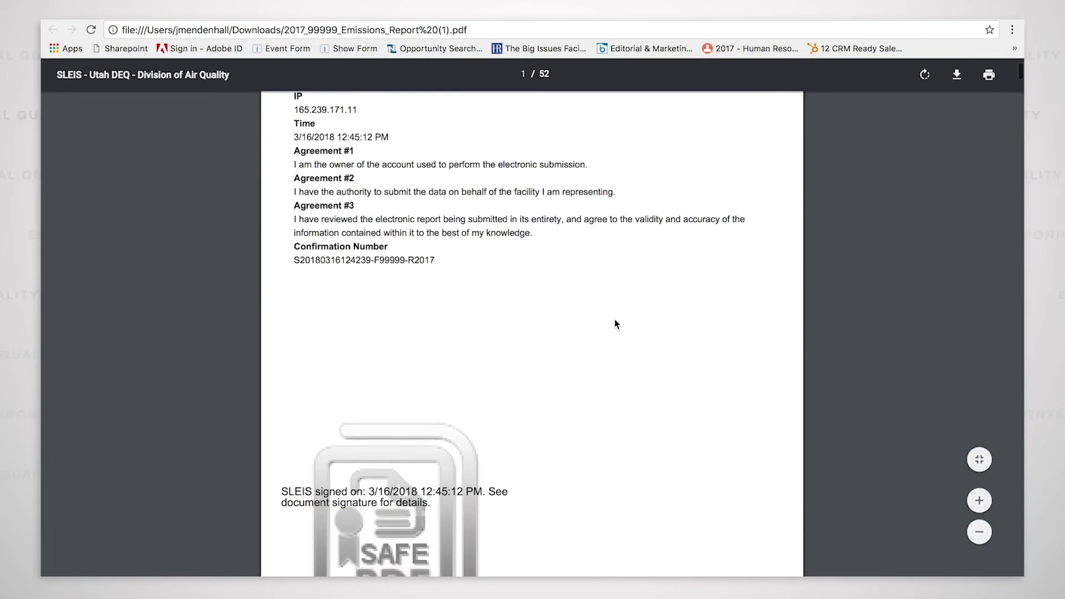
scroll(612, 320, "down", 8)
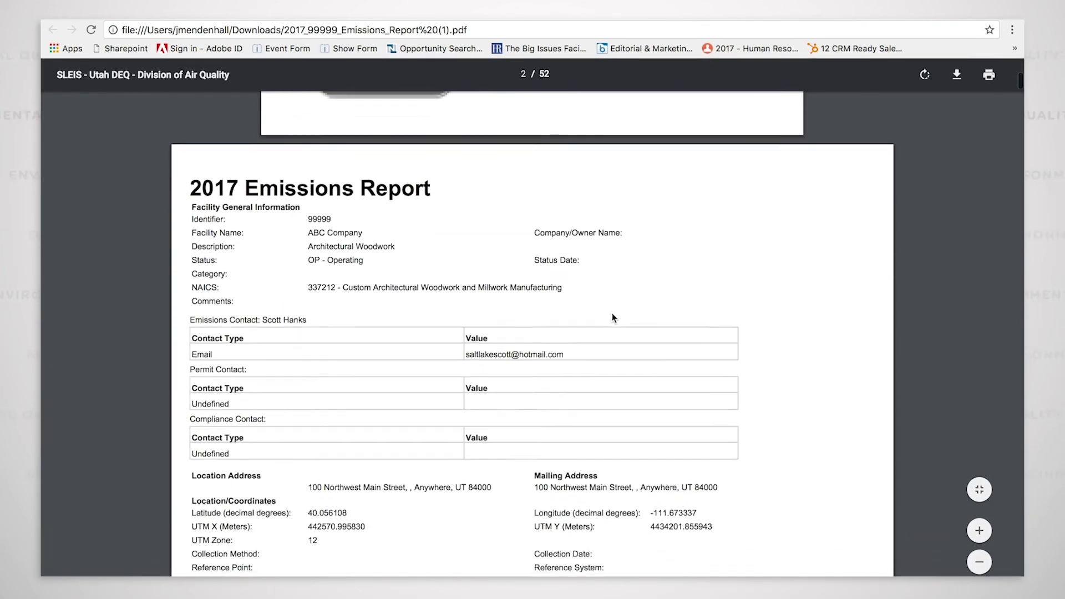
scroll(613, 316, "down", 7)
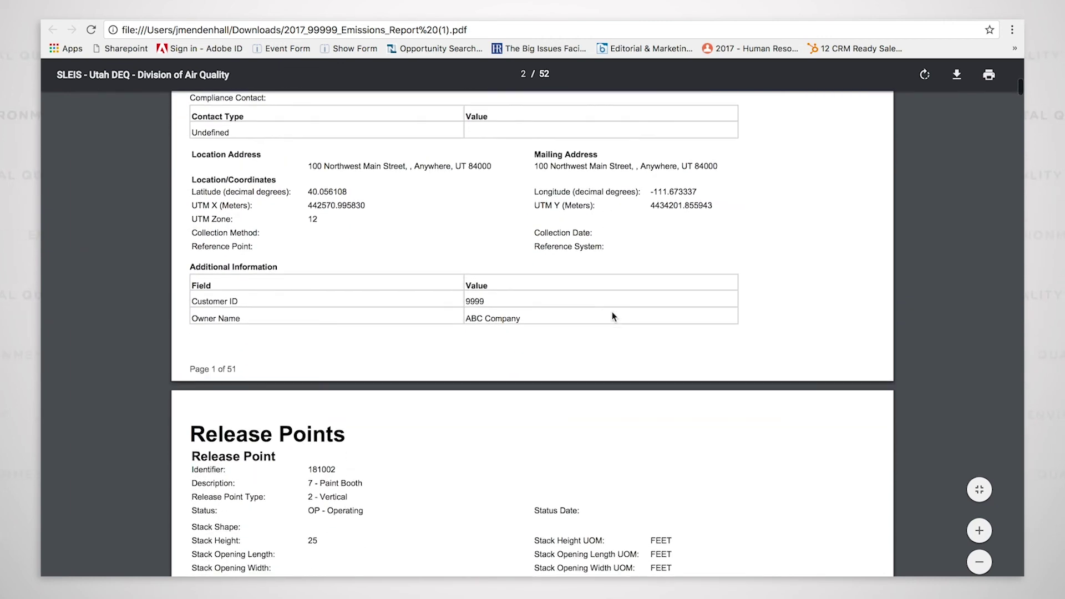
scroll(614, 316, "down", 8)
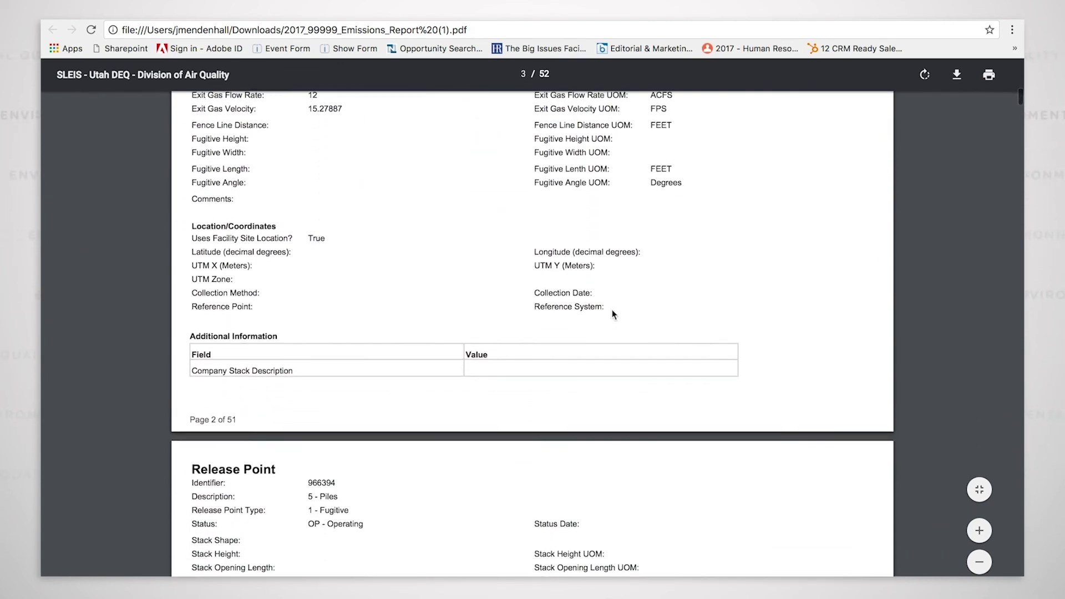
scroll(614, 315, "down", 3)
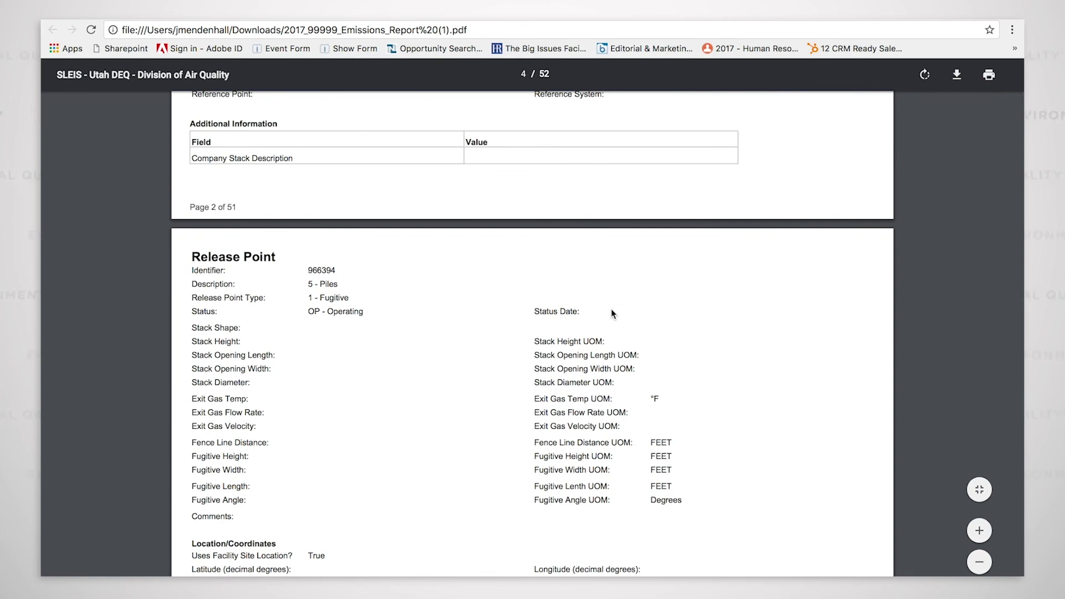
scroll(614, 315, "down", 2)
scroll(613, 314, "down", 6)
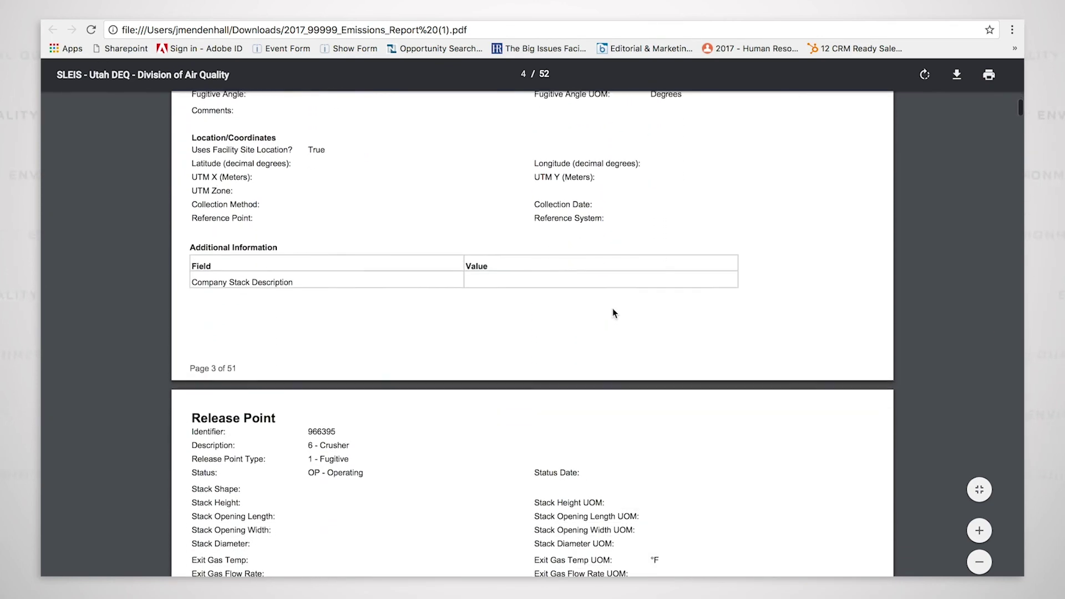
scroll(614, 308, "down", 10)
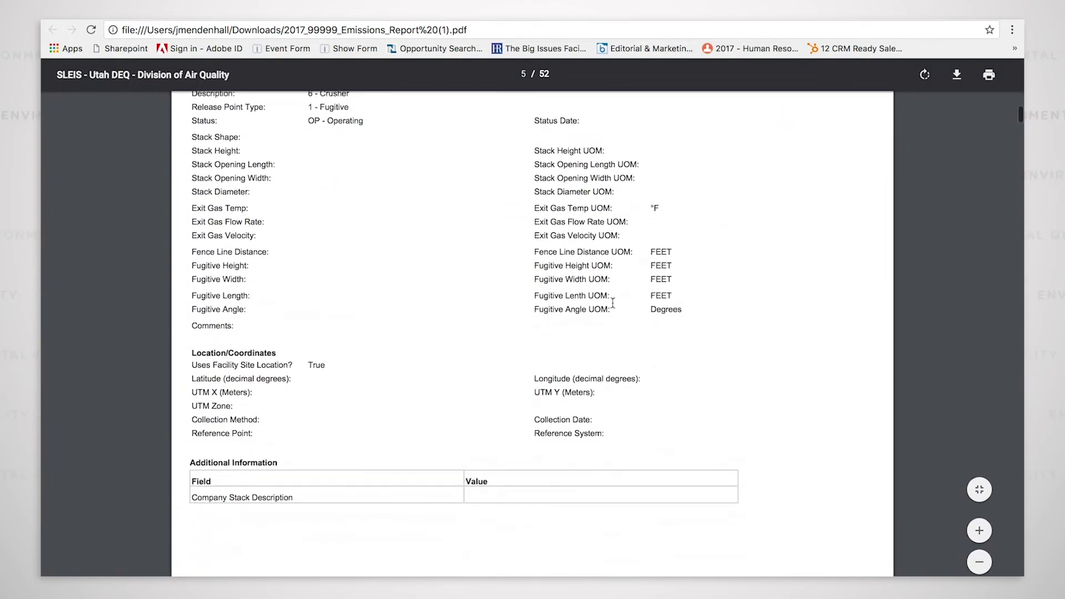
scroll(614, 307, "down", 7)
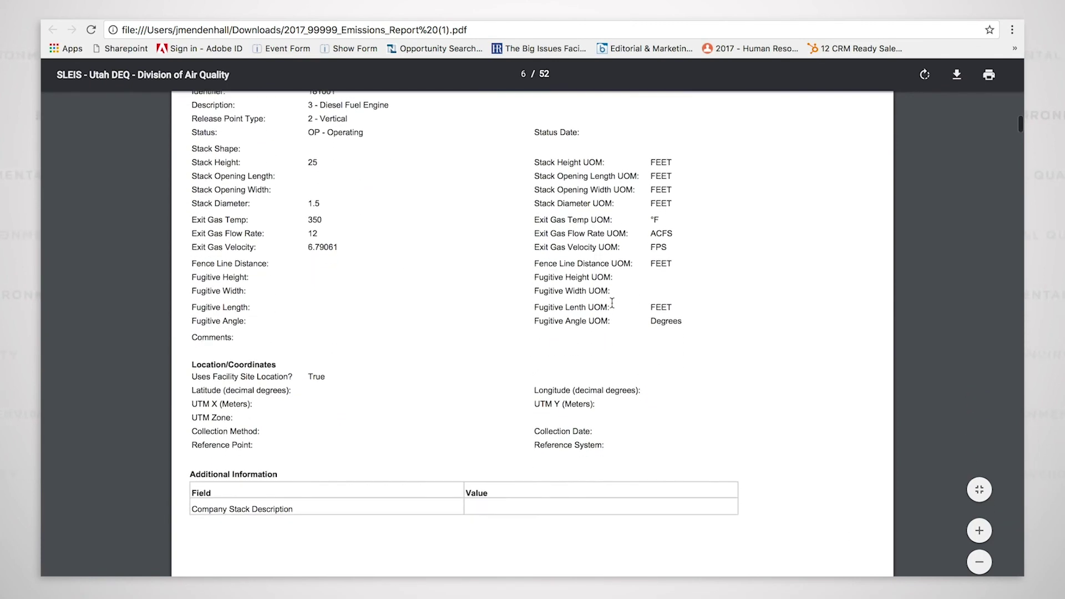
scroll(613, 307, "down", 2)
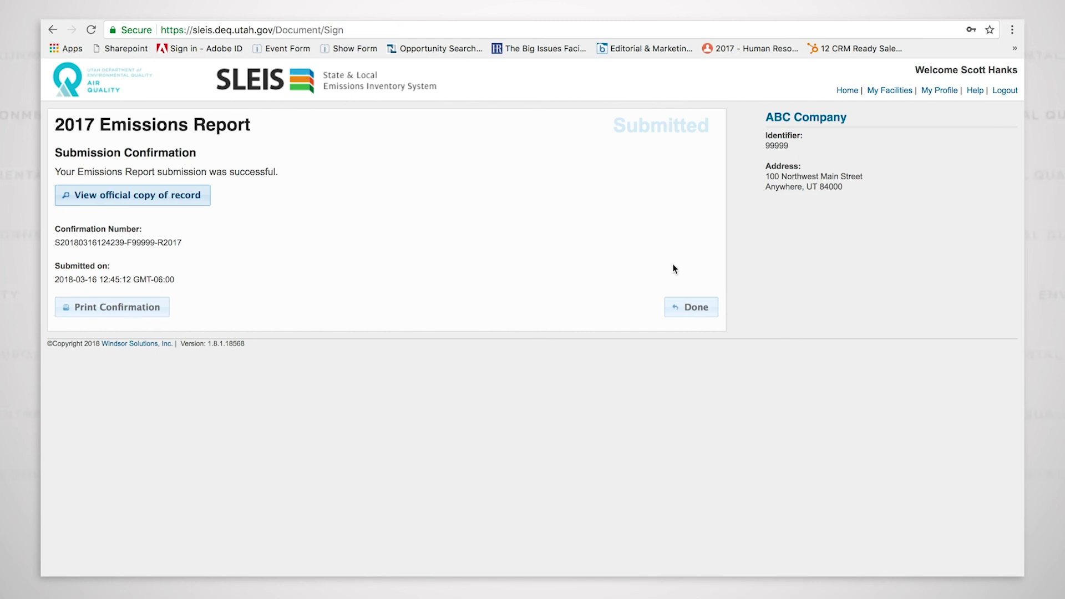
Click Done on the Submission Confirmation to return to the Submitted report dashboard
left_click(695, 309)
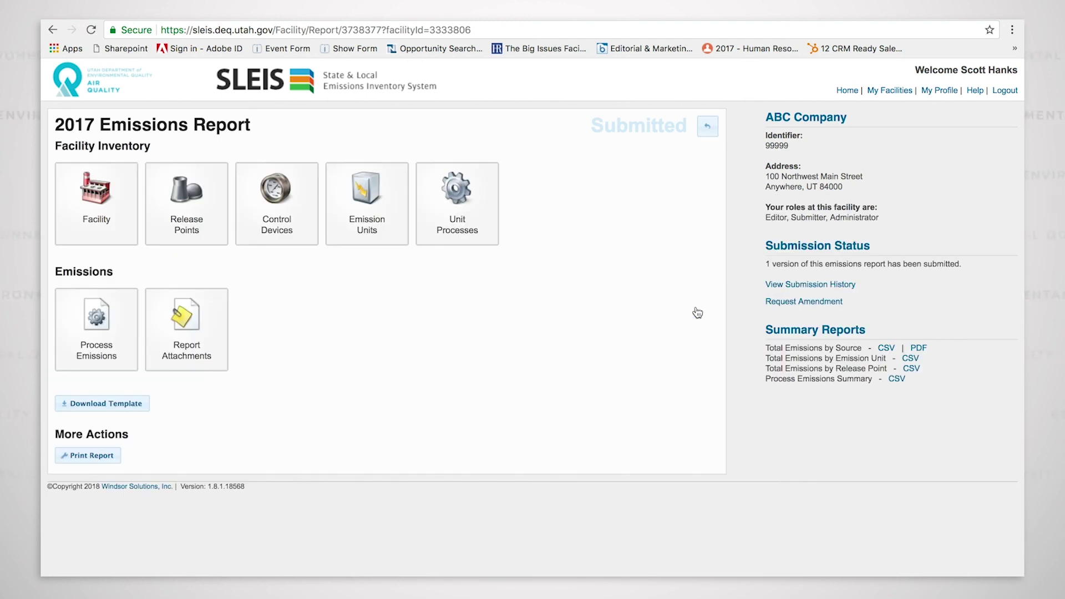